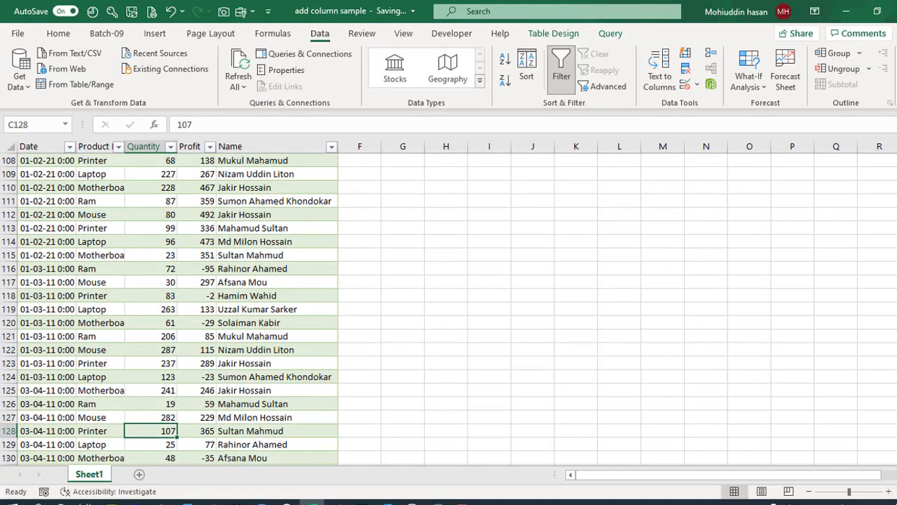
- Load the sales table into Power Query Editor as Table3__3 and show the Add Column tools
scroll(272, 203, "up", 20)
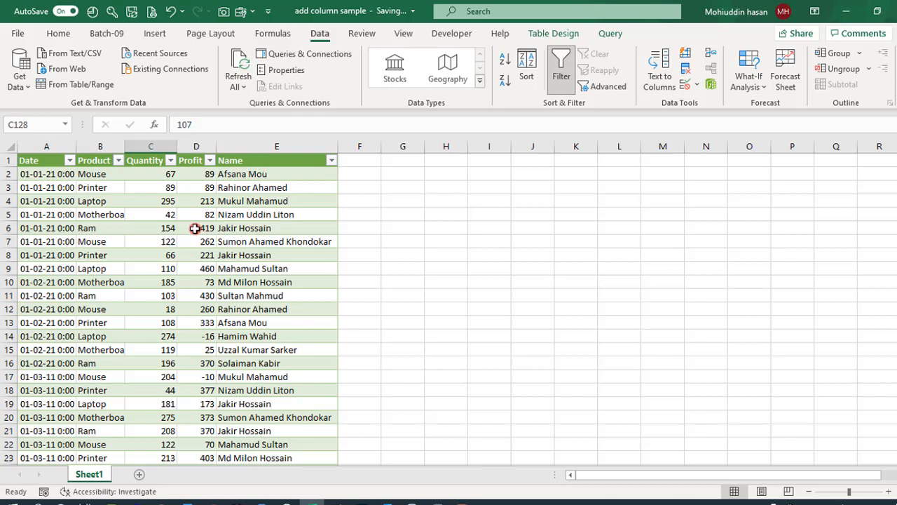
left_click(173, 210)
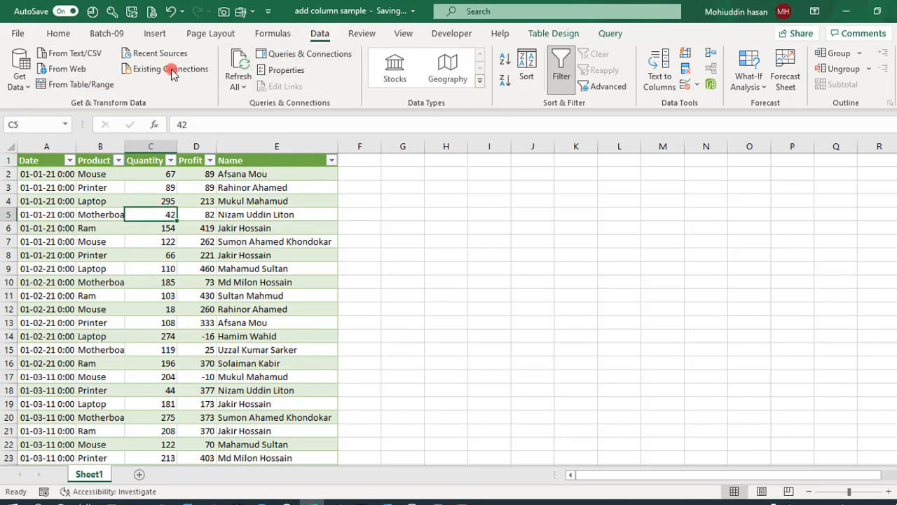
left_click(82, 89)
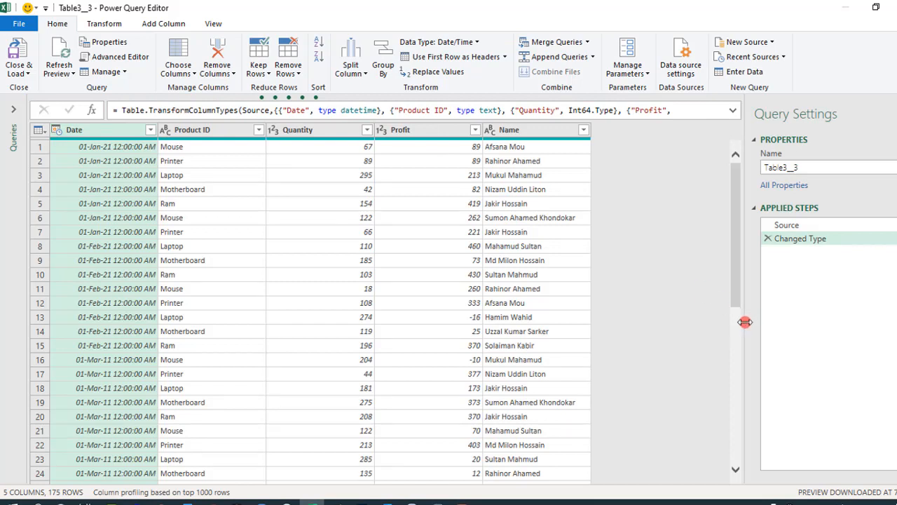
left_click_drag(782, 328, 851, 333)
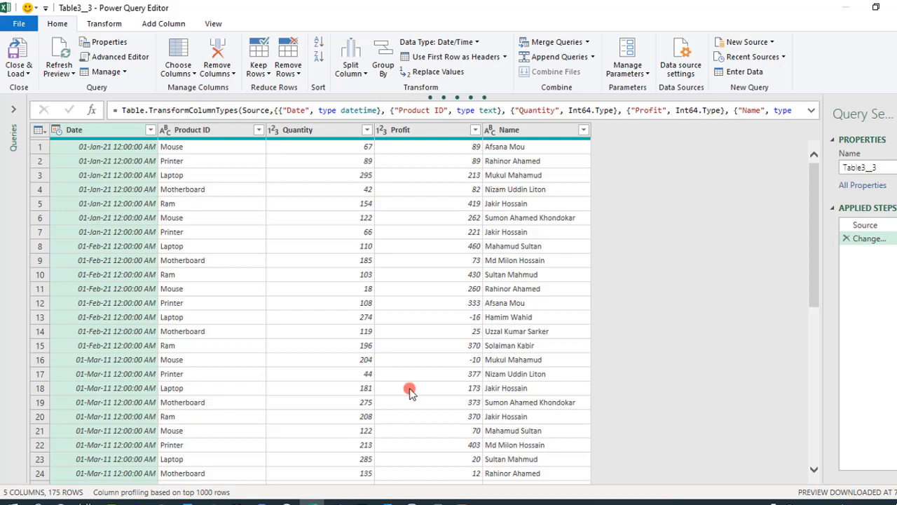
left_click(160, 25)
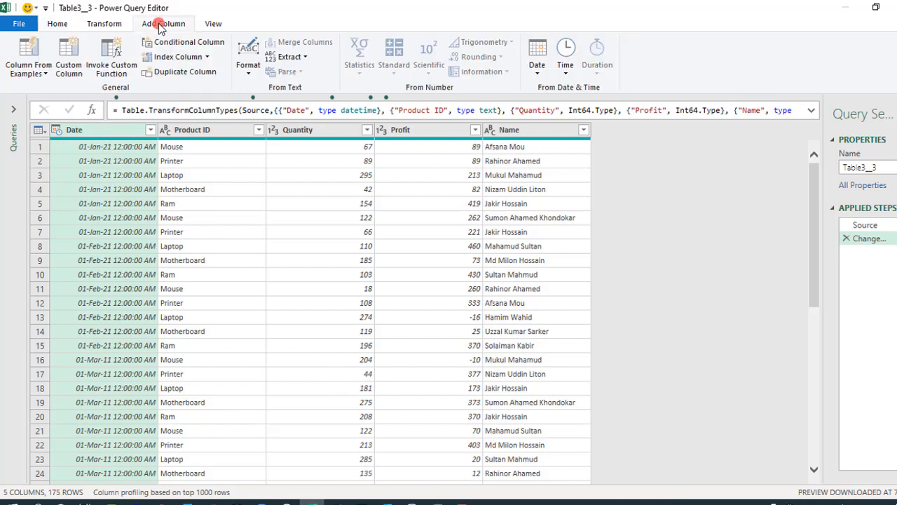
- Start a Column From Examples using all columns, opening an empty Column1
left_click(46, 75)
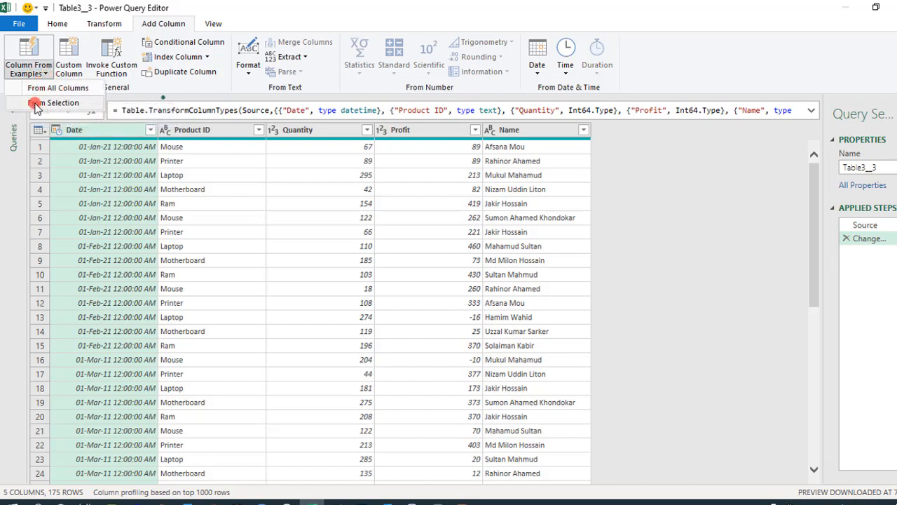
left_click(109, 135)
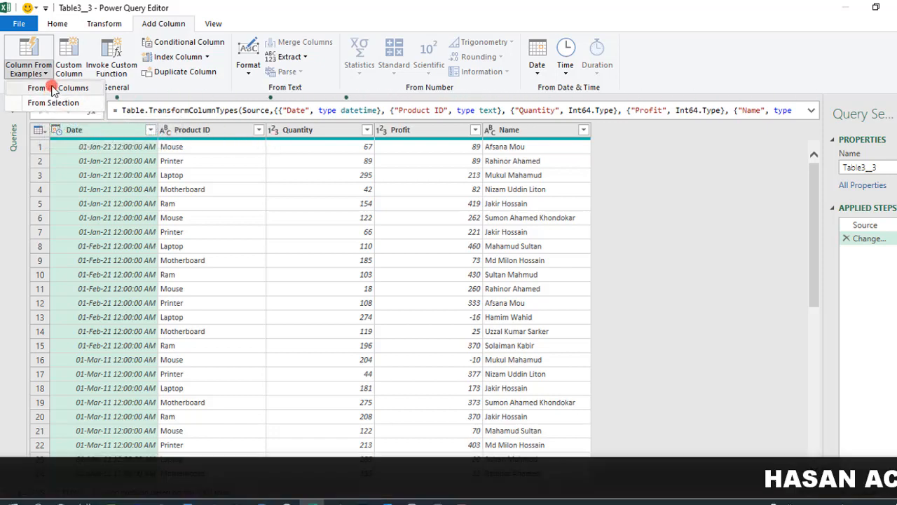
left_click(168, 129)
left_click(355, 181)
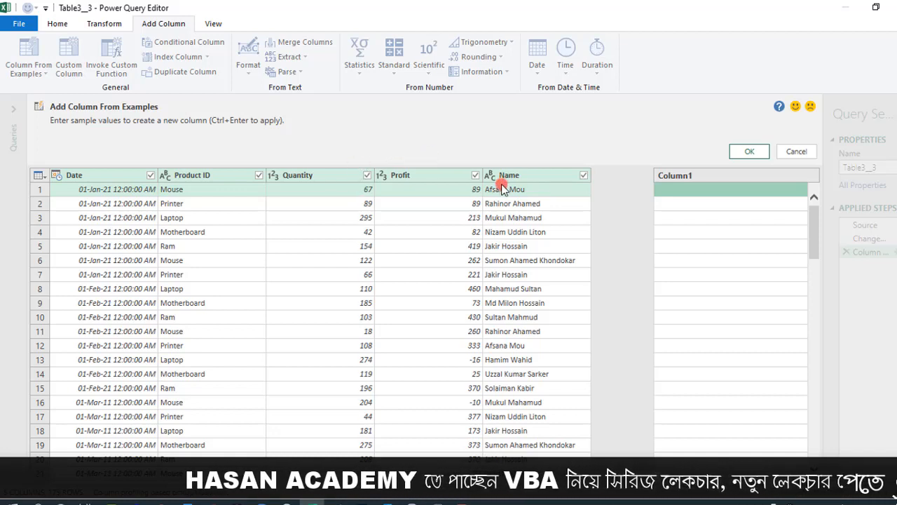
- Enter row 1's first name as the example and apply the resulting Text Before Delimiter column
double_click(658, 191)
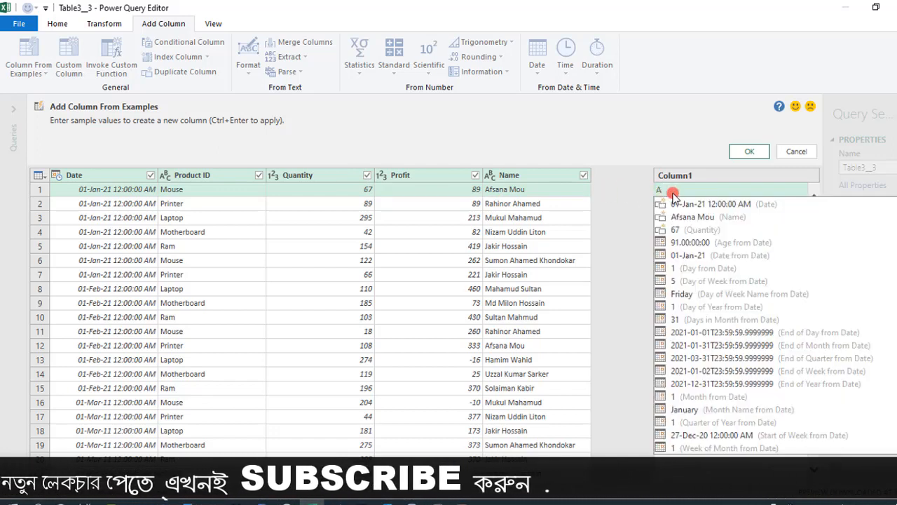
type("Afsa")
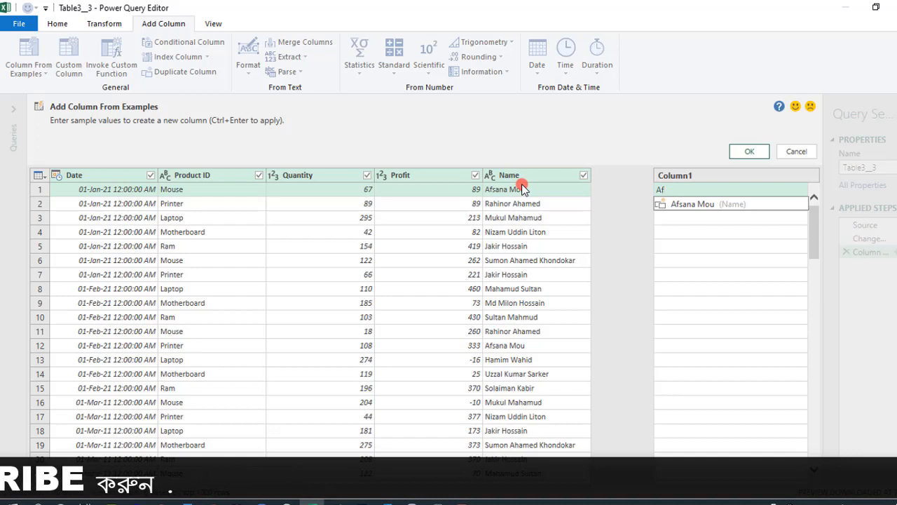
key("BackSpace")
key("BackSpace")
key("BackSpace")
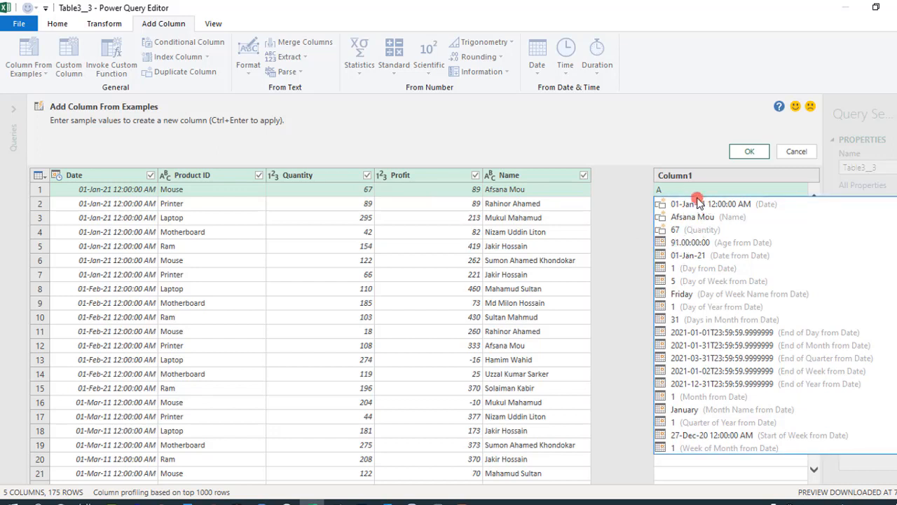
type("fsa")
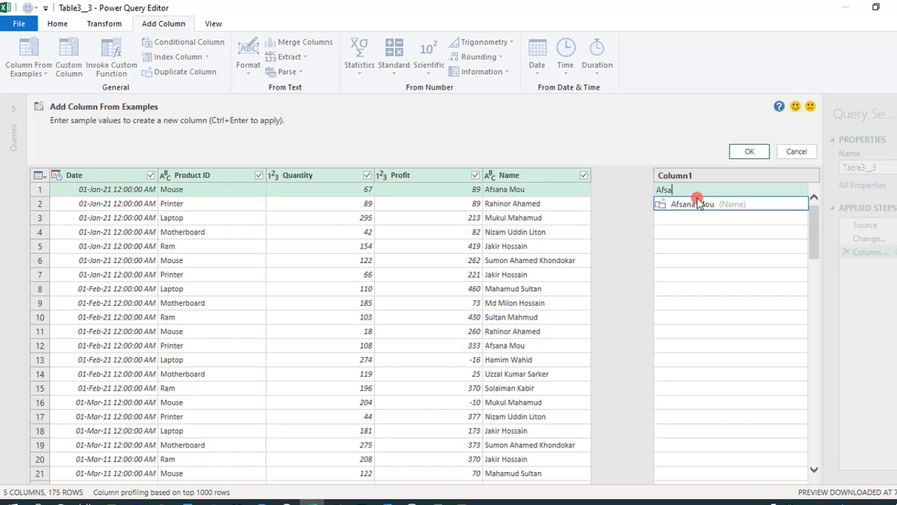
type("na")
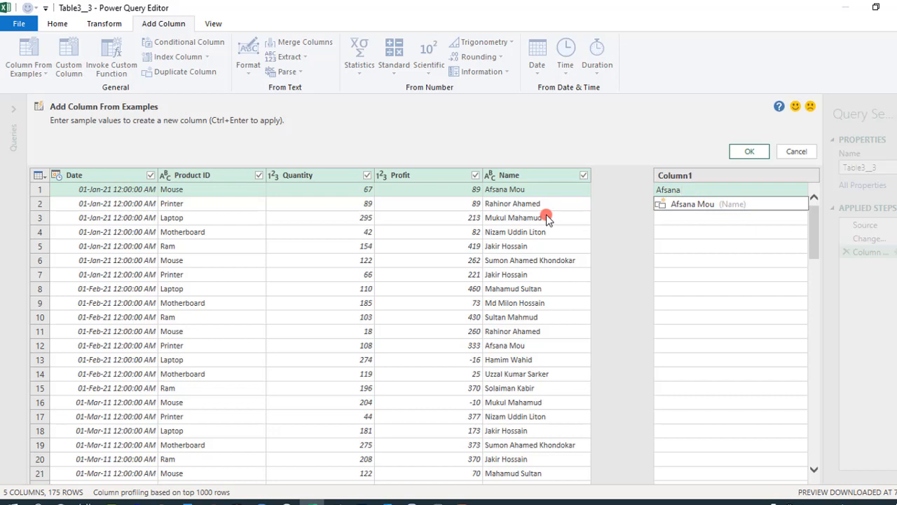
key("Return")
left_click(546, 215)
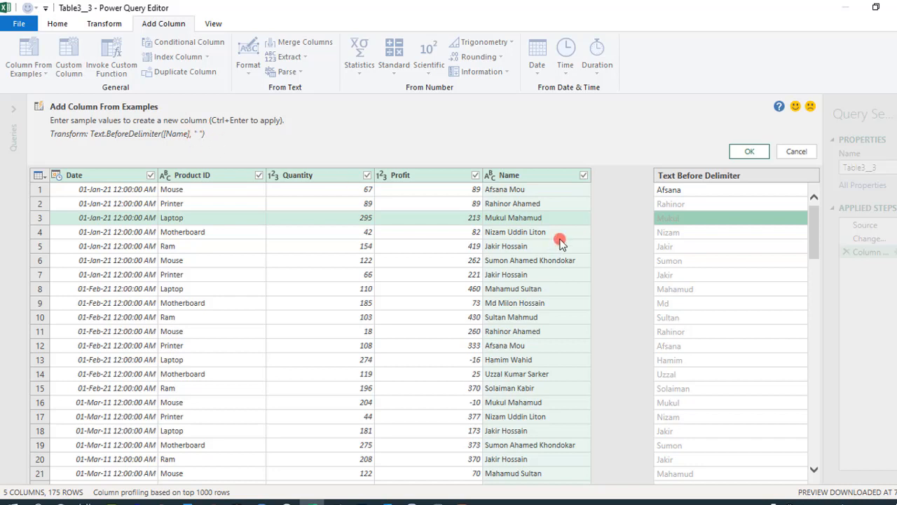
key("ctrl+Return")
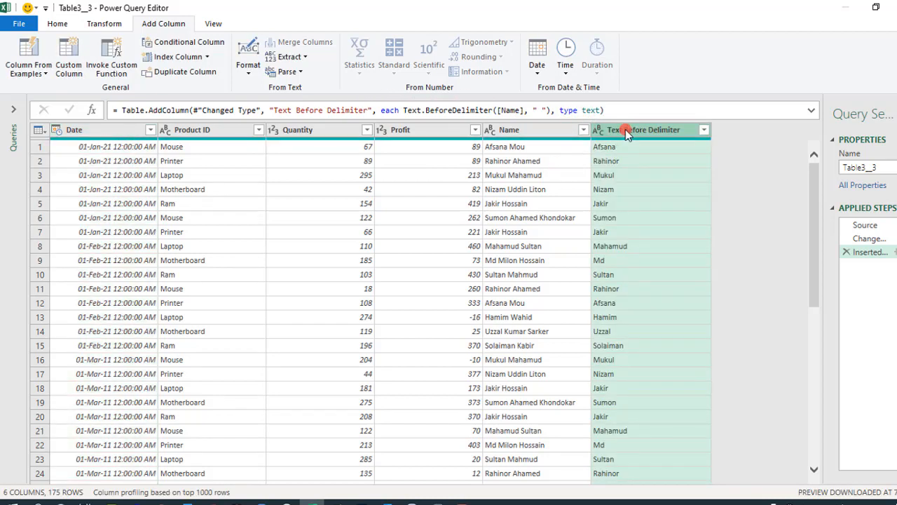
- Delete the Inserted Text Before Delimiter step and reopen Column From Examples from all columns
left_click(489, 499)
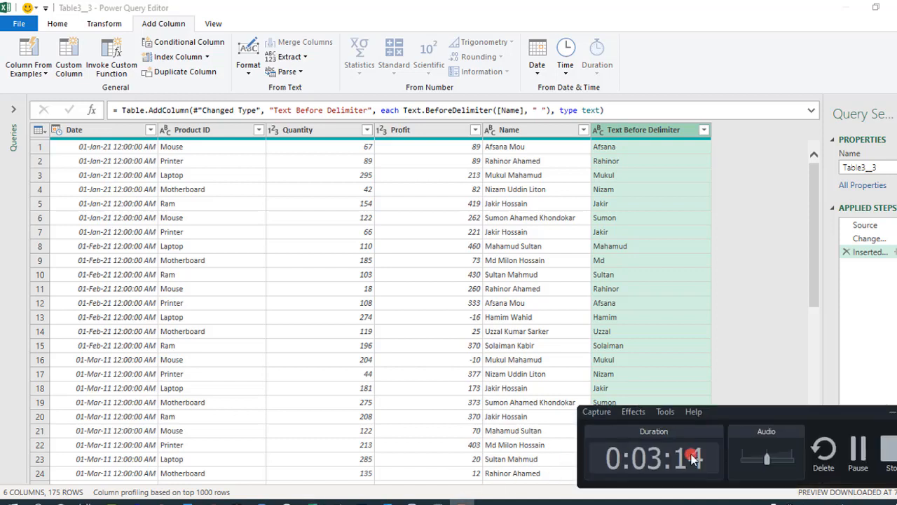
left_click(859, 452)
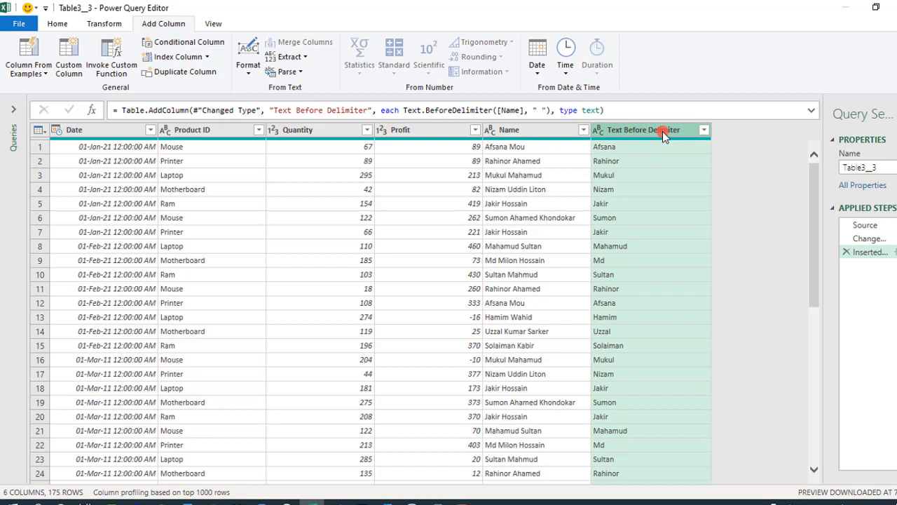
left_click(847, 252)
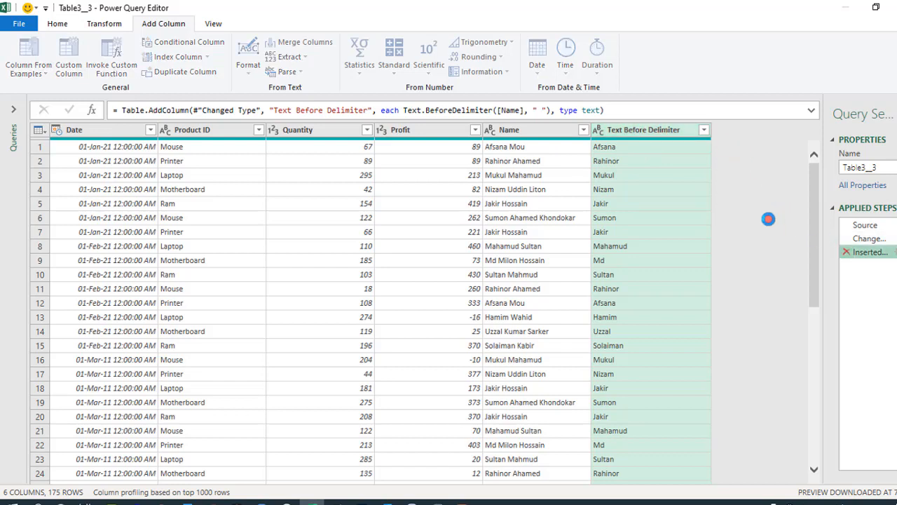
left_click(29, 70)
left_click(391, 186)
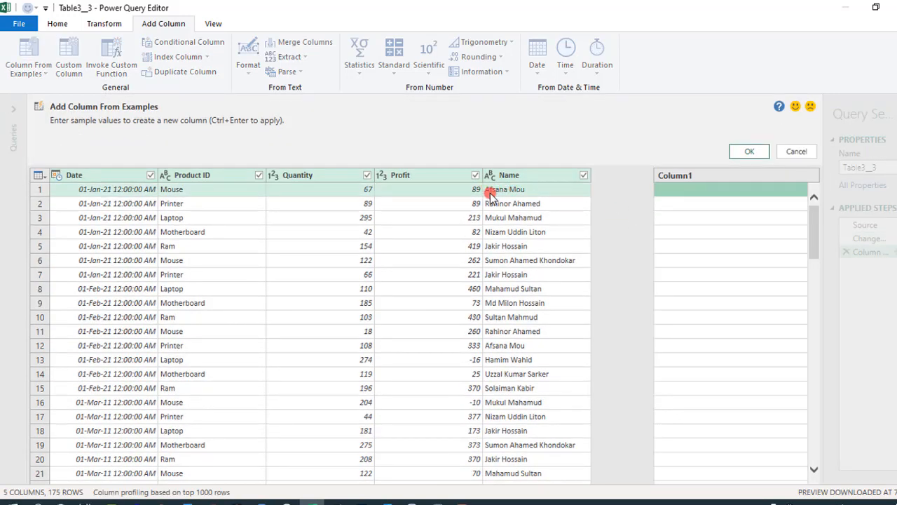
- Type row 1's surname as the example, previewing Text.BeforeDelimiter on Product ID with "s"
left_click(669, 191)
type("M")
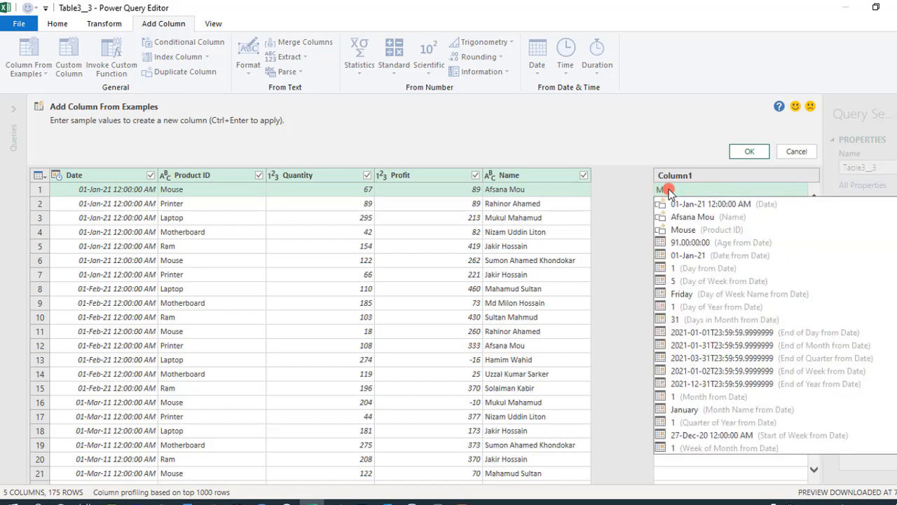
type("ou")
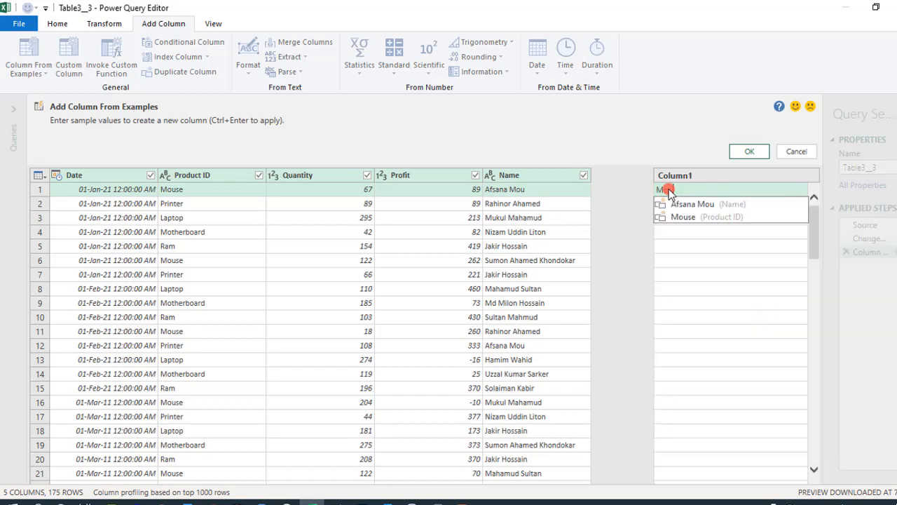
key("Return")
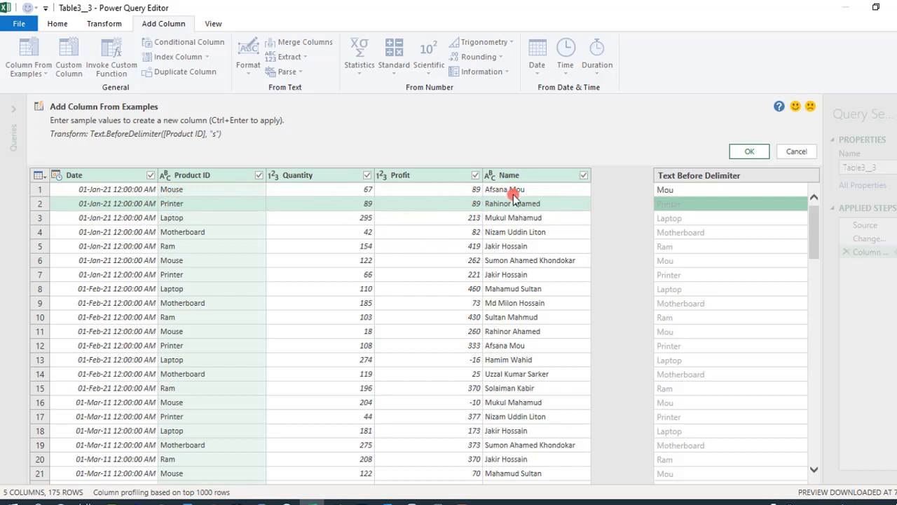
- Add a row 2 surname example, refining the preview to Text.BetweenDelimiters on Name
left_click(673, 205)
type("A")
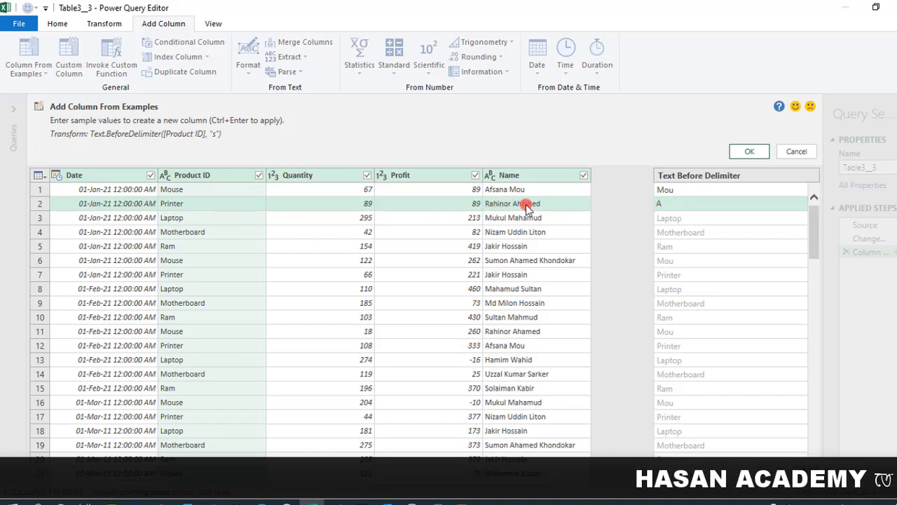
type("ha")
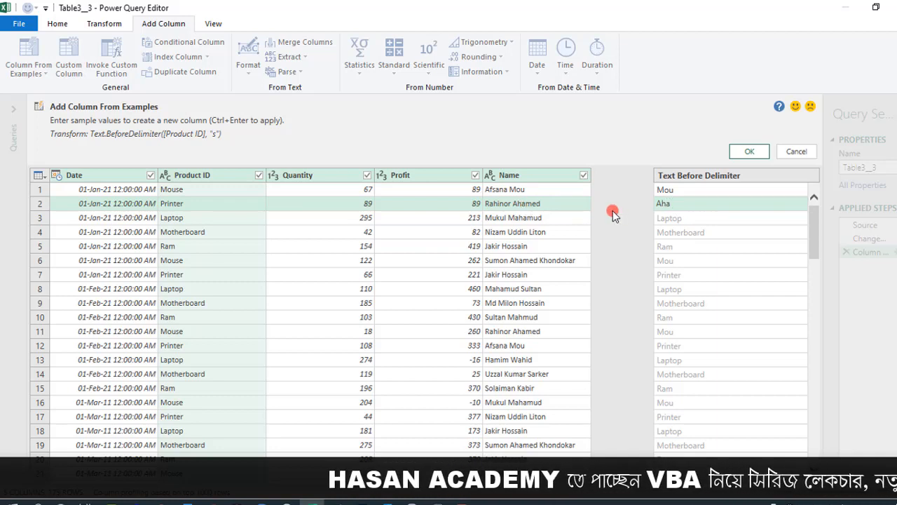
type("m")
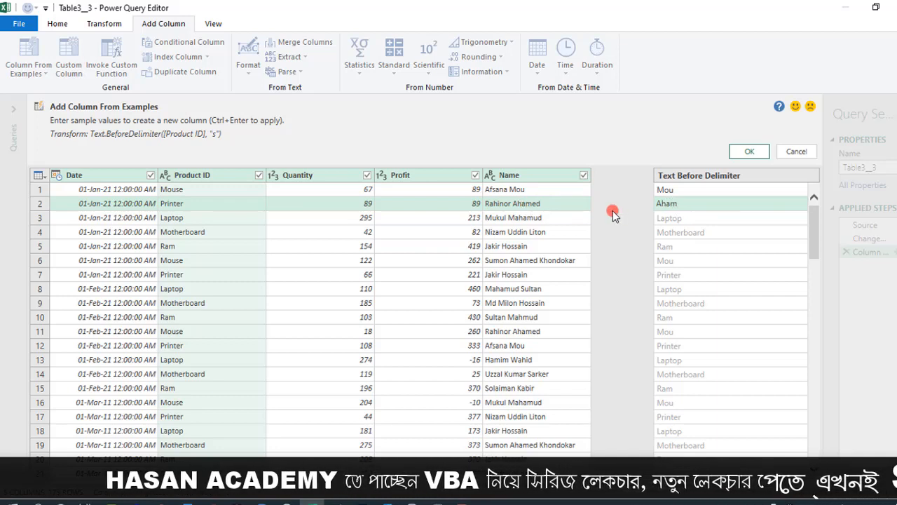
type("ed")
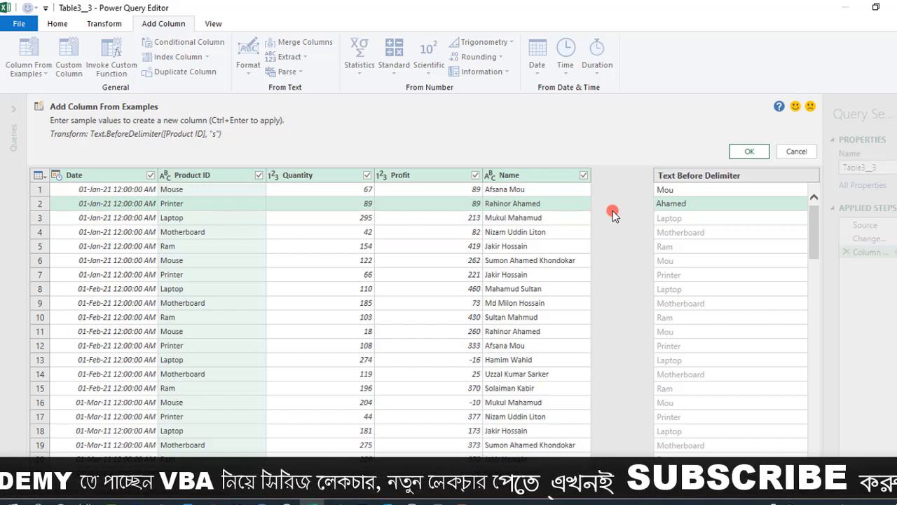
key("Return")
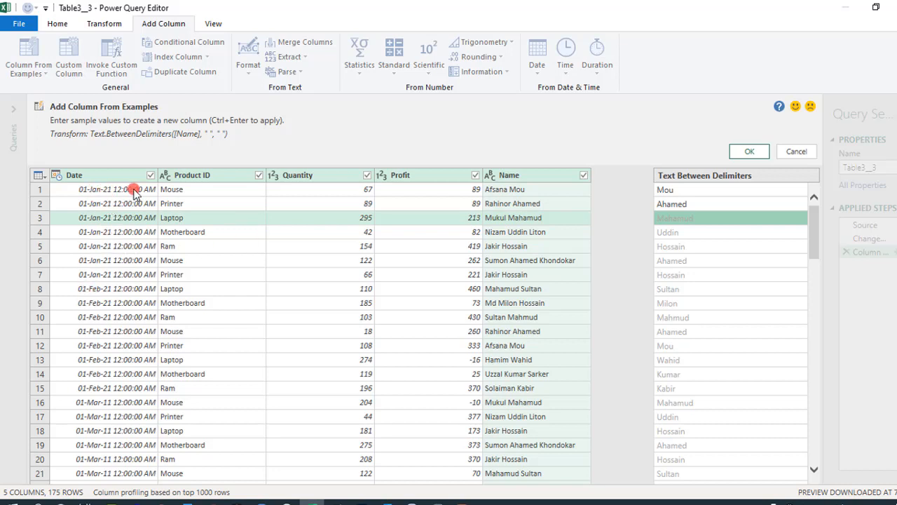
- Review both example rows, then cancel the example column without adding it
left_click(700, 192)
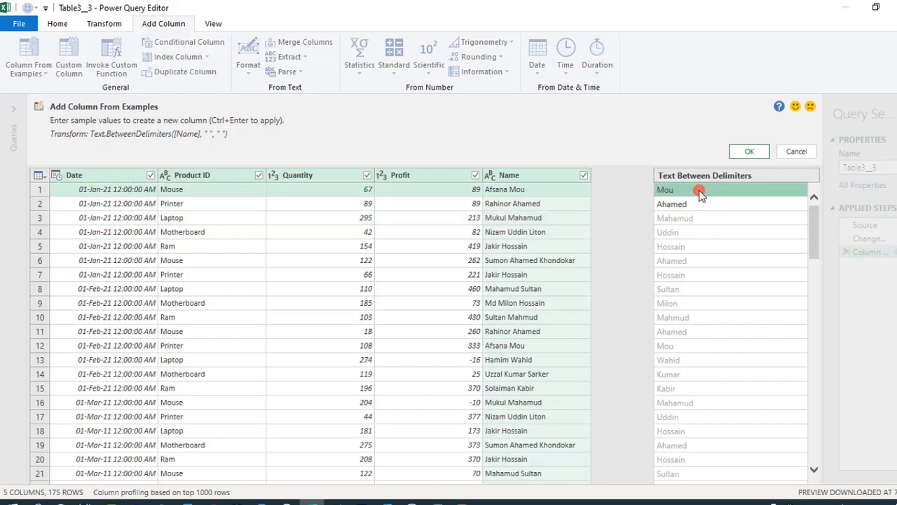
left_click(701, 205)
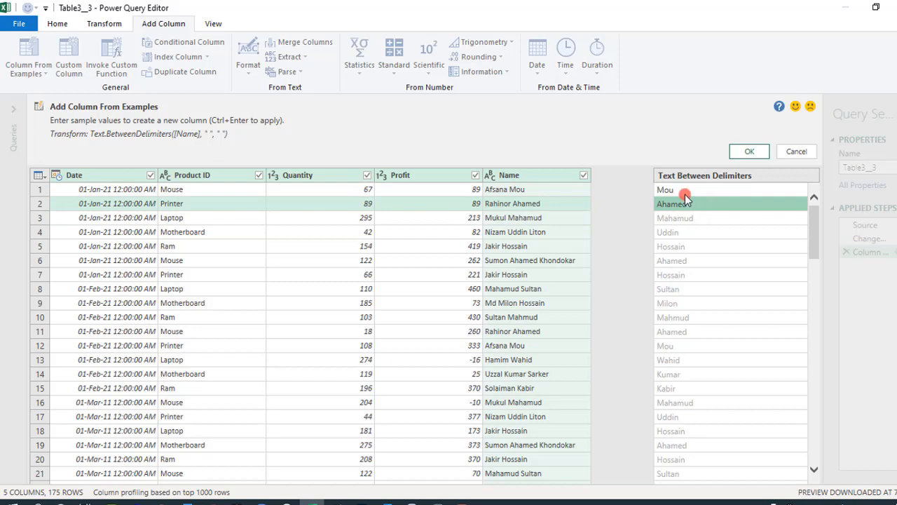
left_click(678, 189)
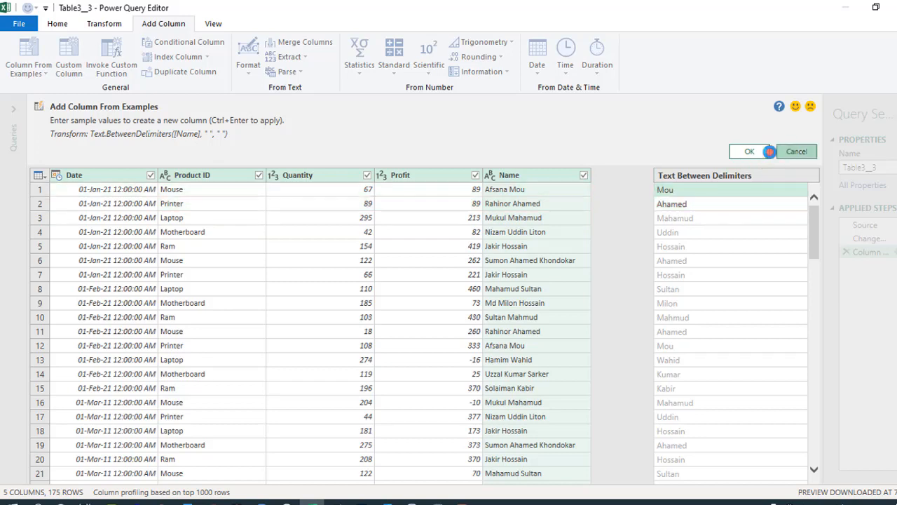
left_click(797, 152)
left_click(39, 71)
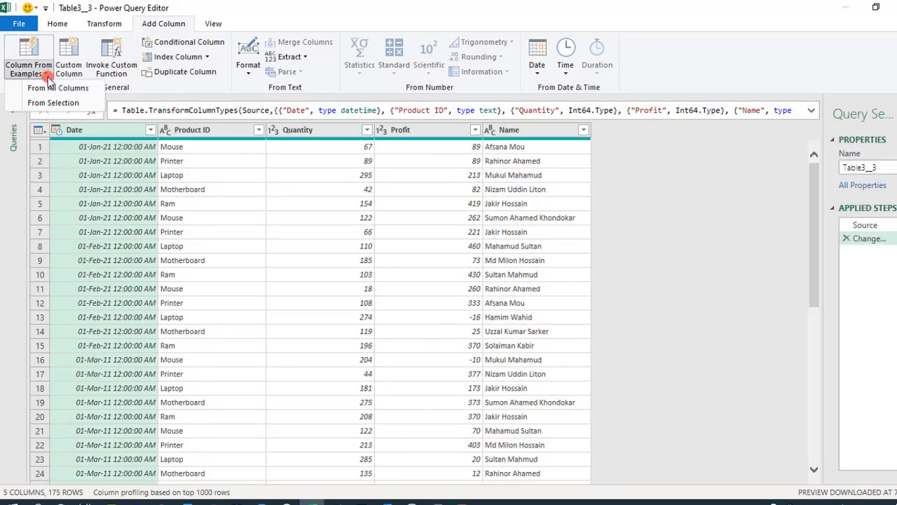
left_click(56, 91)
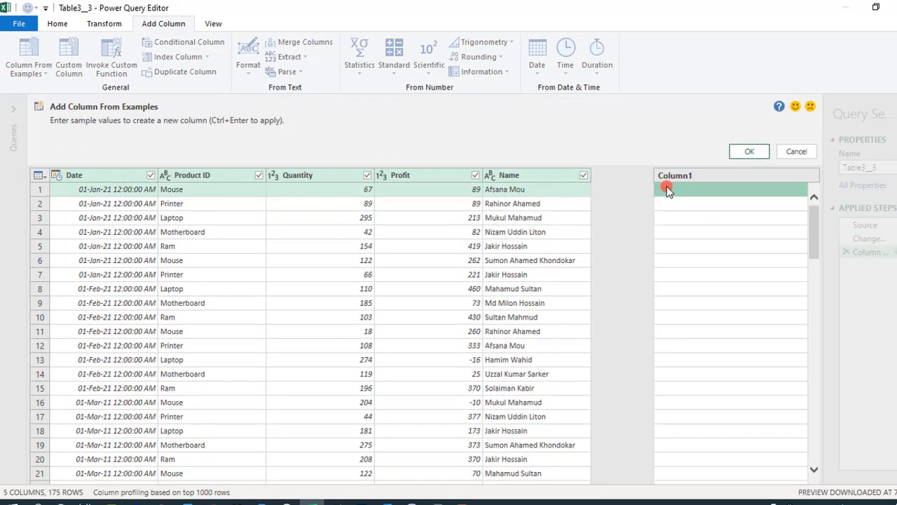
left_click(667, 189)
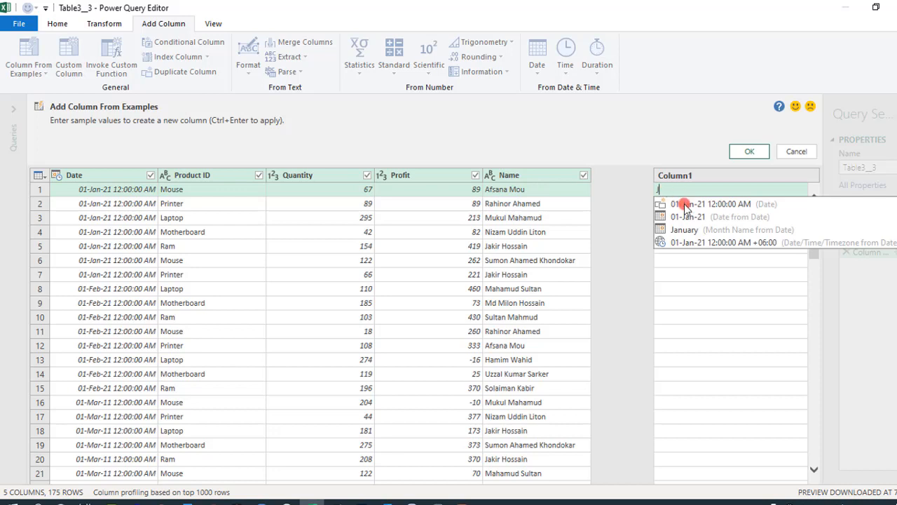
left_click(674, 229)
type("u")
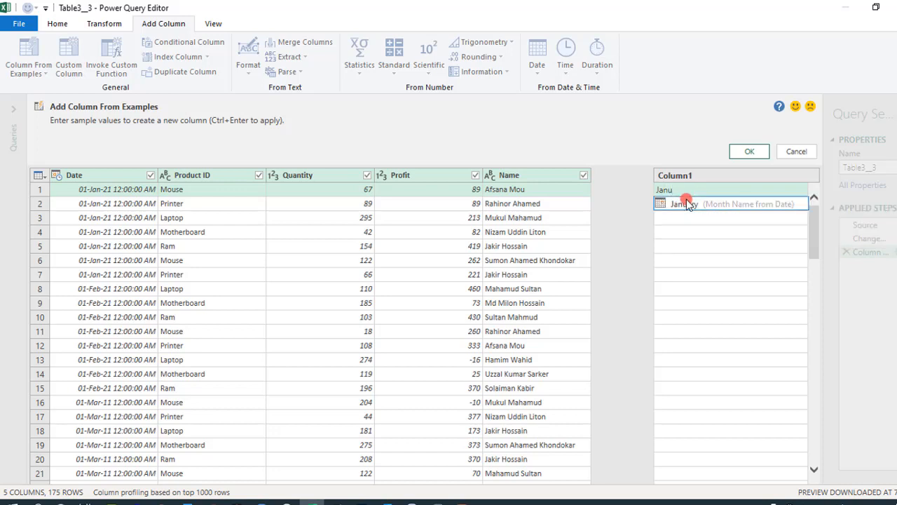
left_click(684, 201)
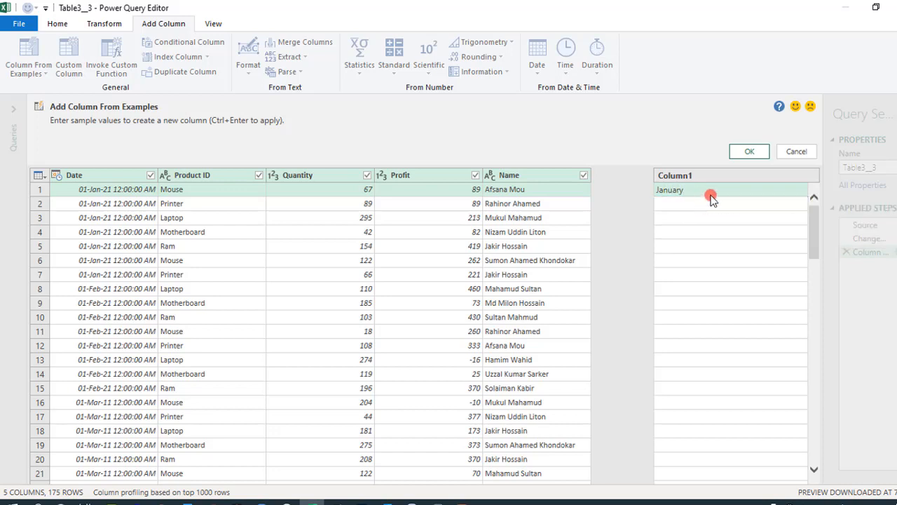
key("Return")
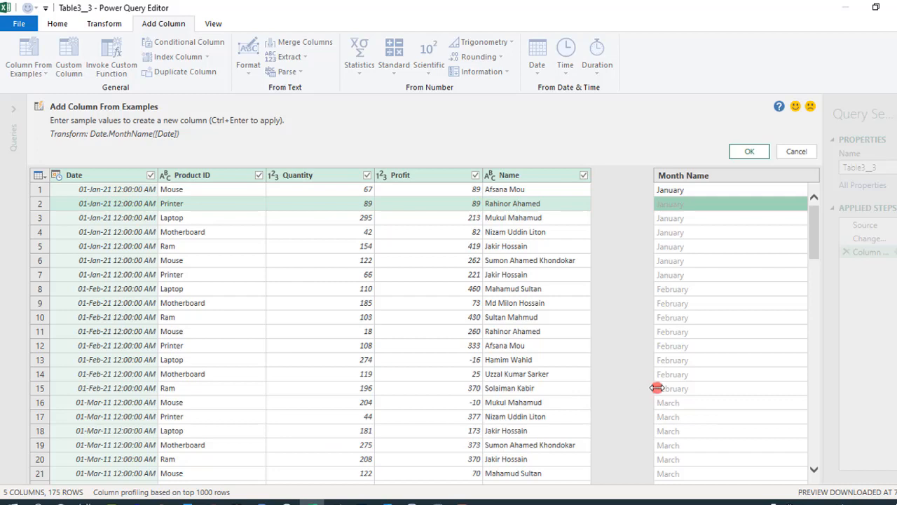
mouse_move(816, 239)
left_mouse_down()
mouse_move(813, 260)
mouse_move(812, 225)
left_mouse_up()
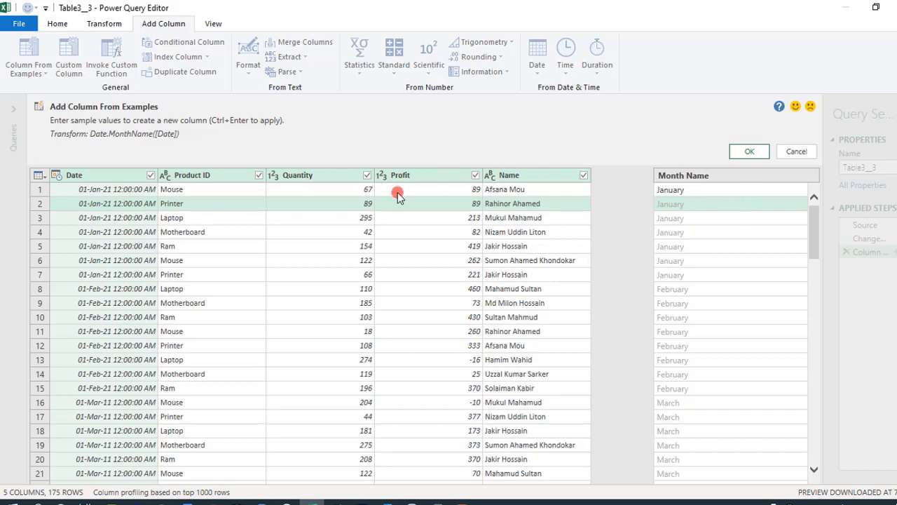
left_click(698, 191)
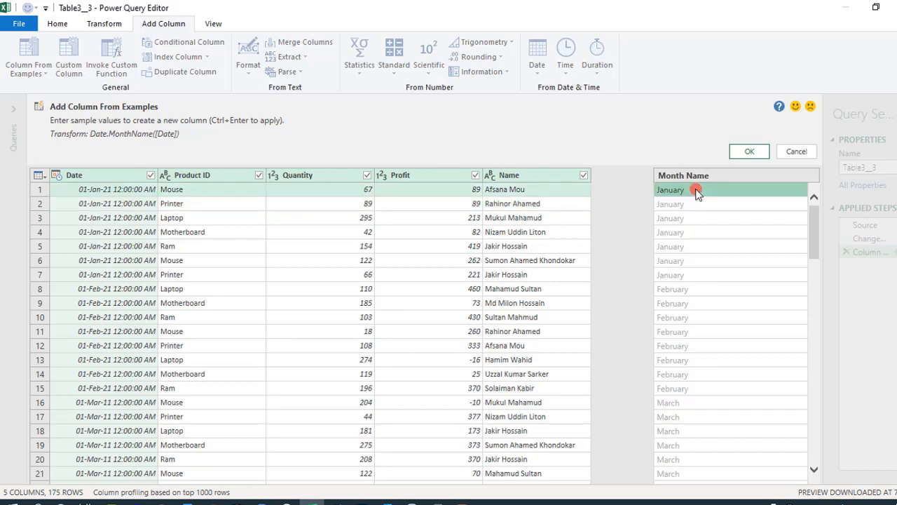
left_click(796, 153)
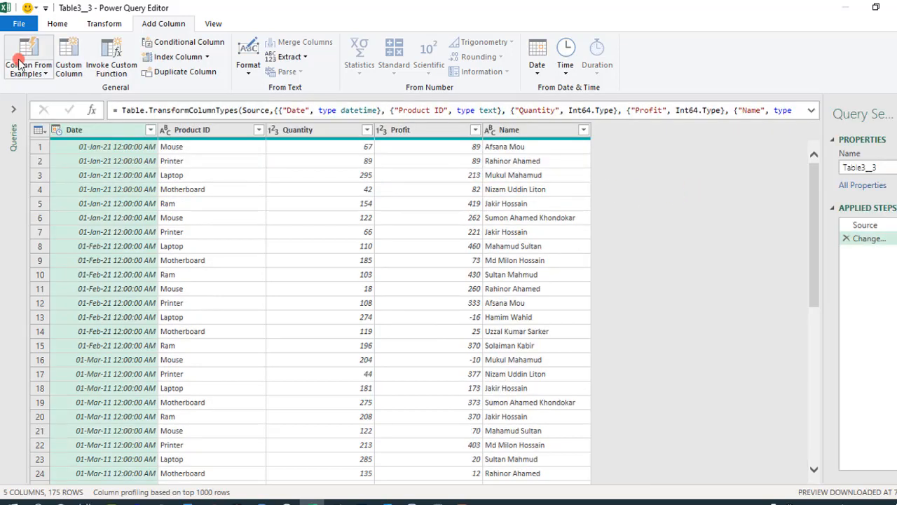
- Create a Multiplication column (Quantity × Profit) from examples 5963 and 7921 and apply it
left_click(20, 65)
left_click(51, 89)
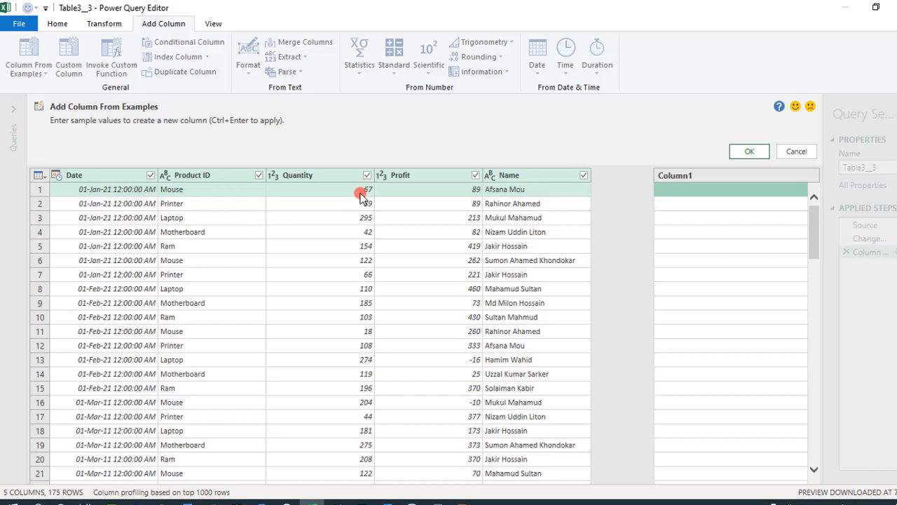
type("59")
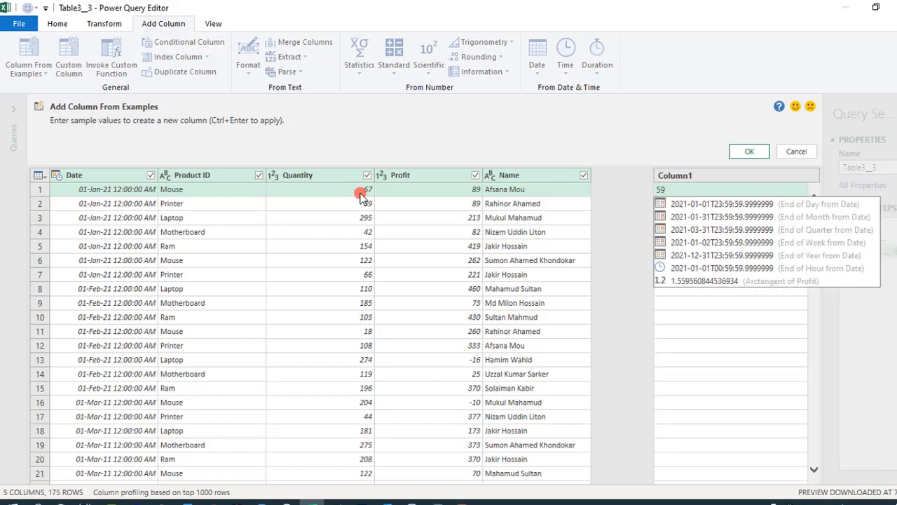
type("63")
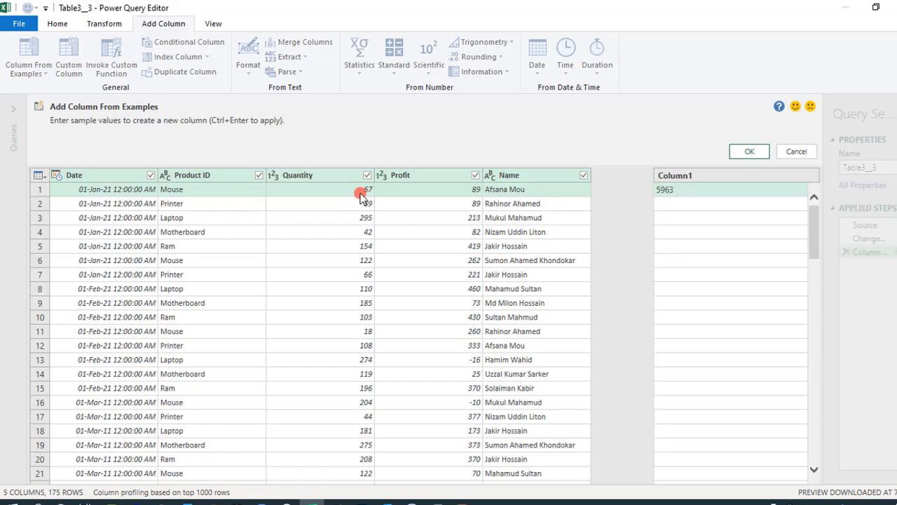
key("Return")
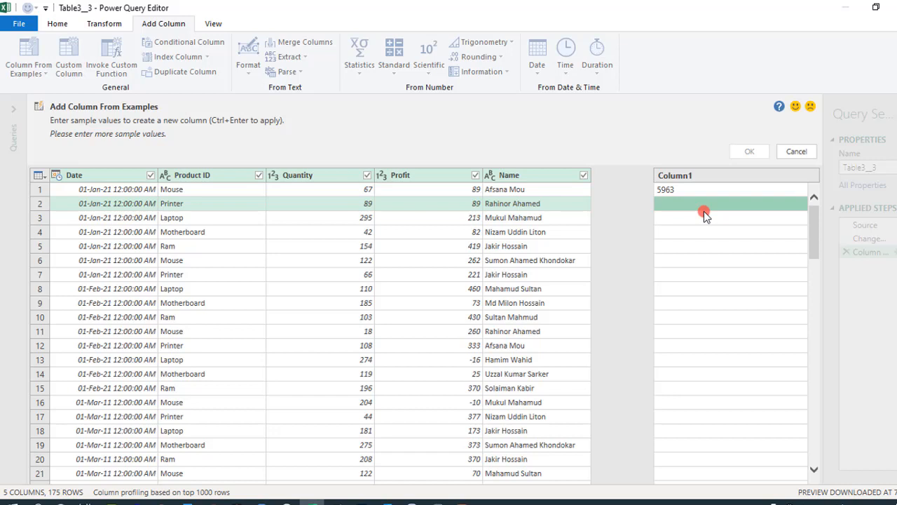
type("7")
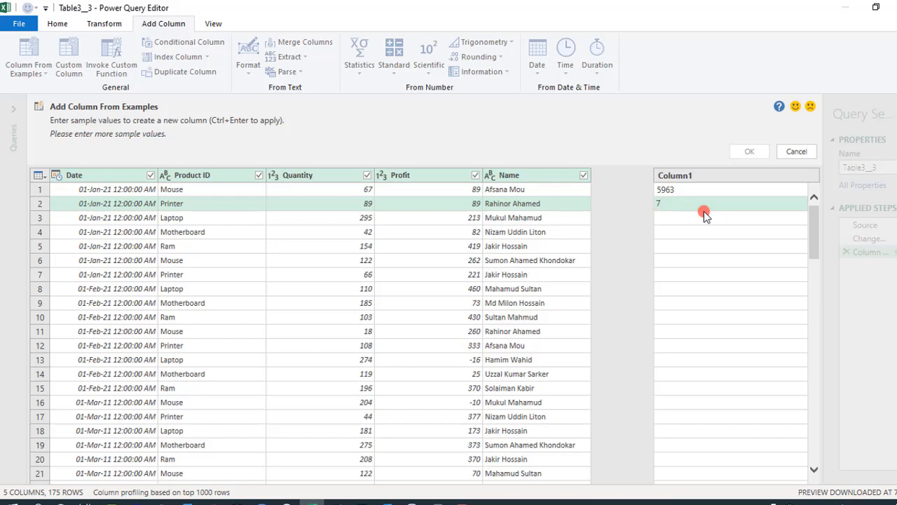
type("921")
key("Return")
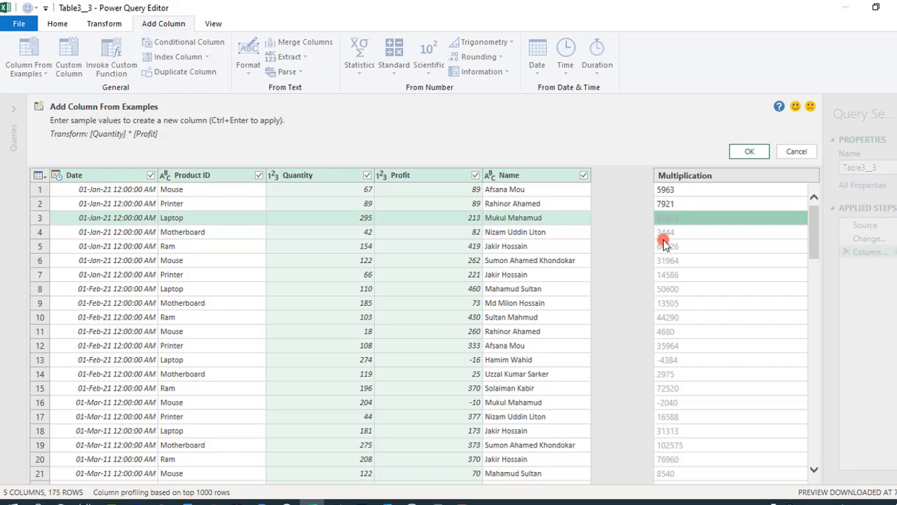
key("ctrl+Return")
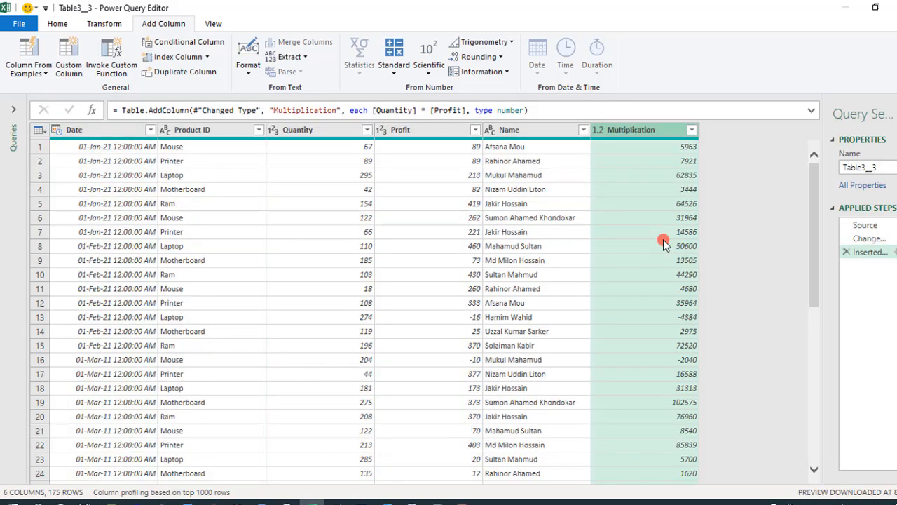
- Start another Column From Examples based on all columns
left_click(39, 80)
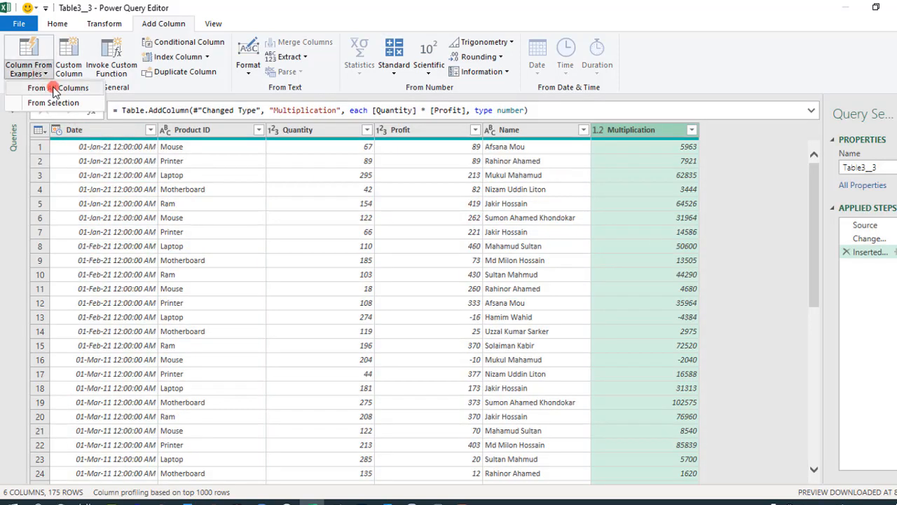
left_click(55, 88)
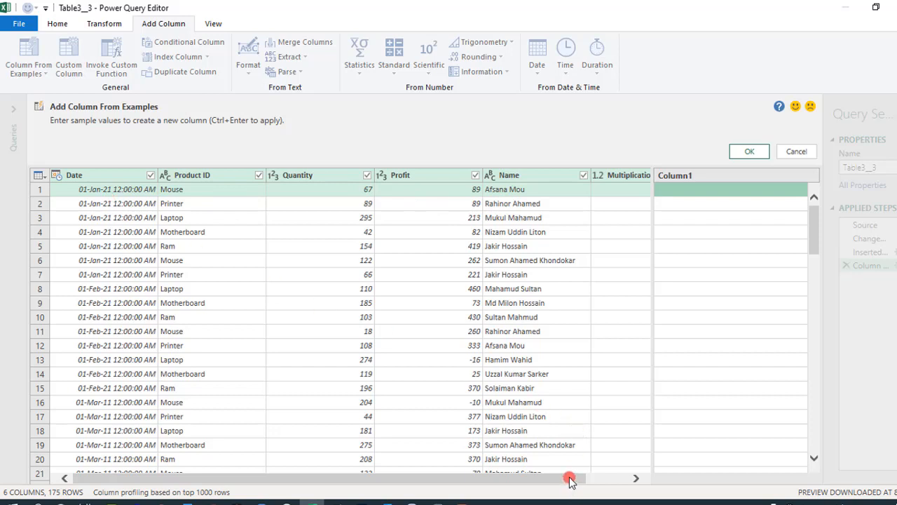
left_click_drag(571, 480, 628, 478)
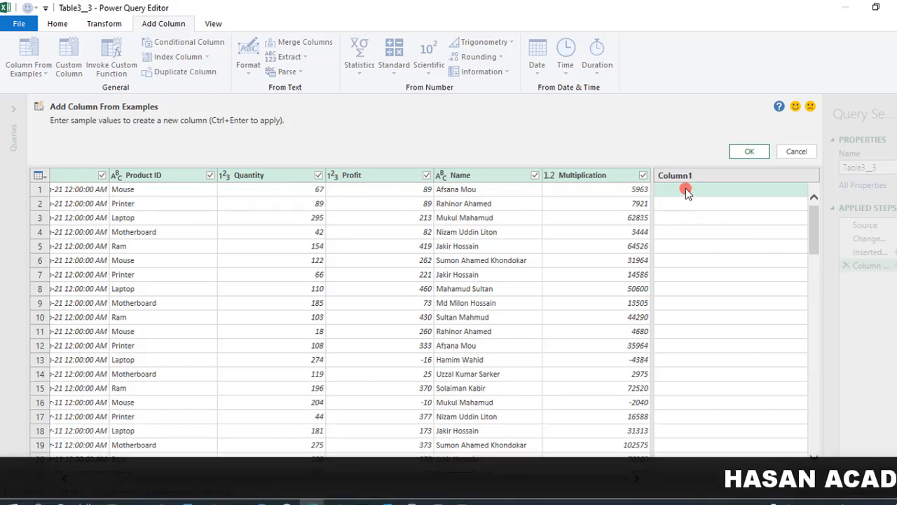
- Type a row 1 sentence of name, 'sold 67 pcs of' and product, then apply the Merged column
left_click(684, 188)
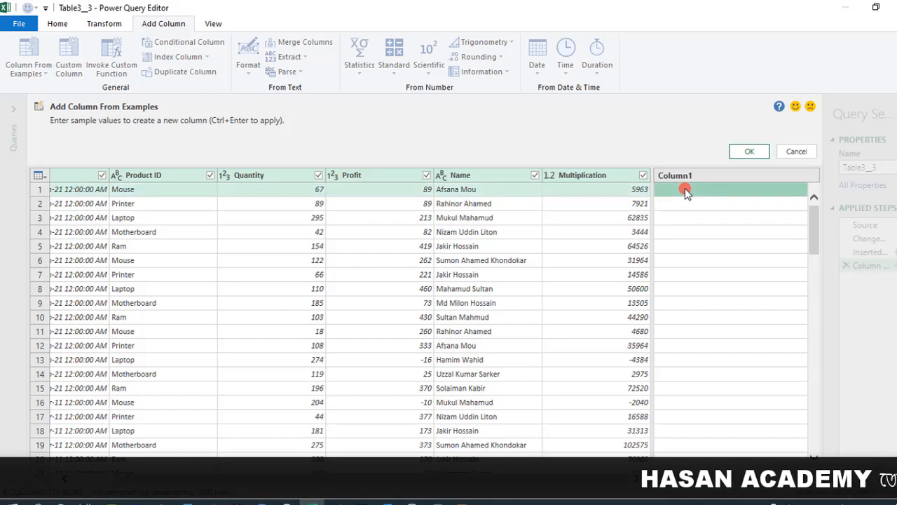
type("A")
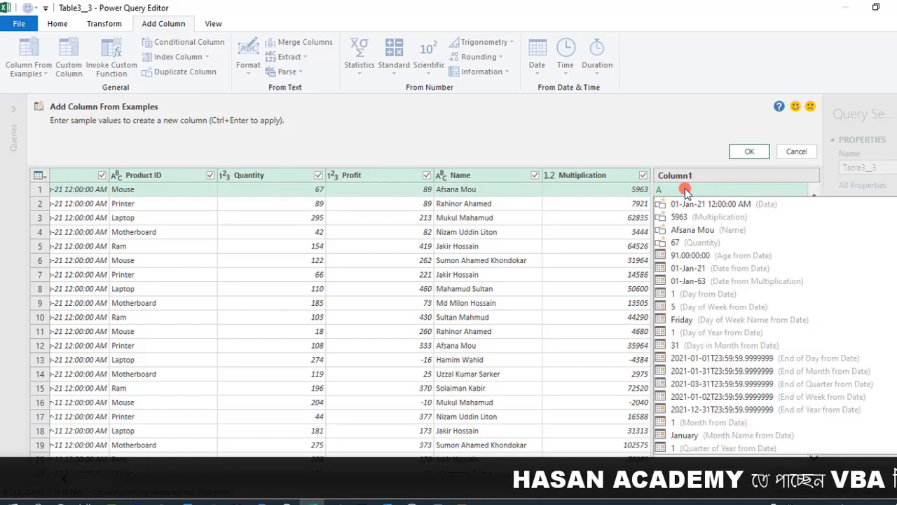
type("fs")
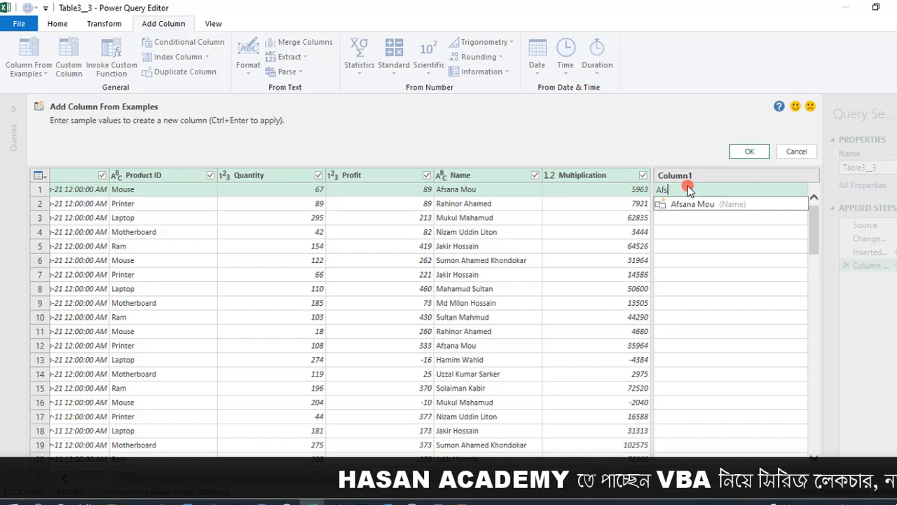
type("a")
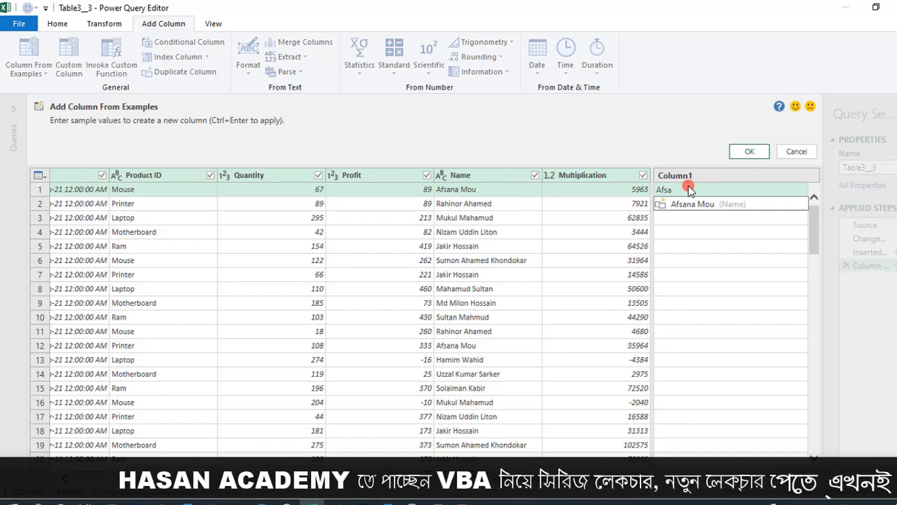
type("na Mou")
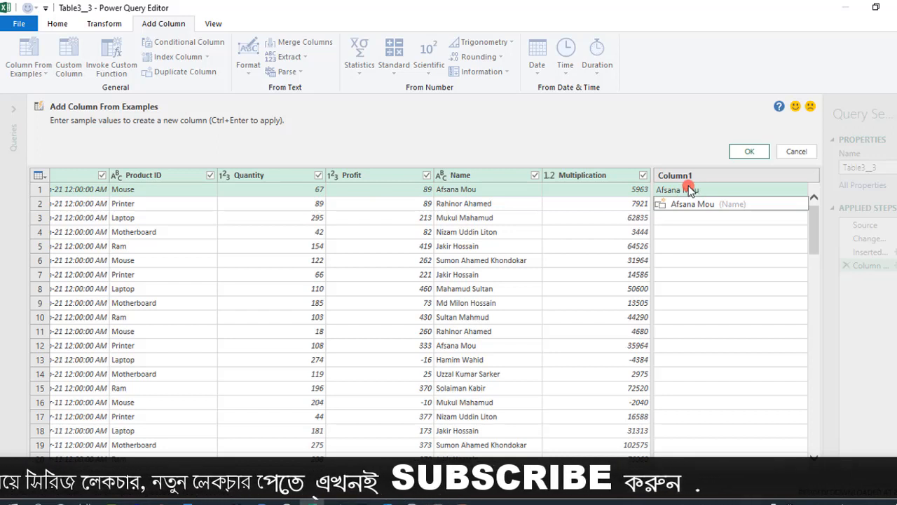
key("Return")
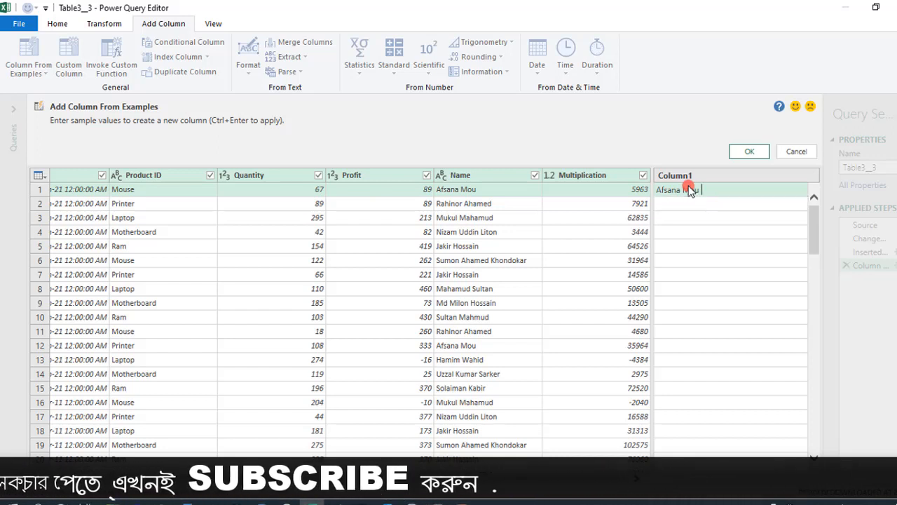
type("sold ")
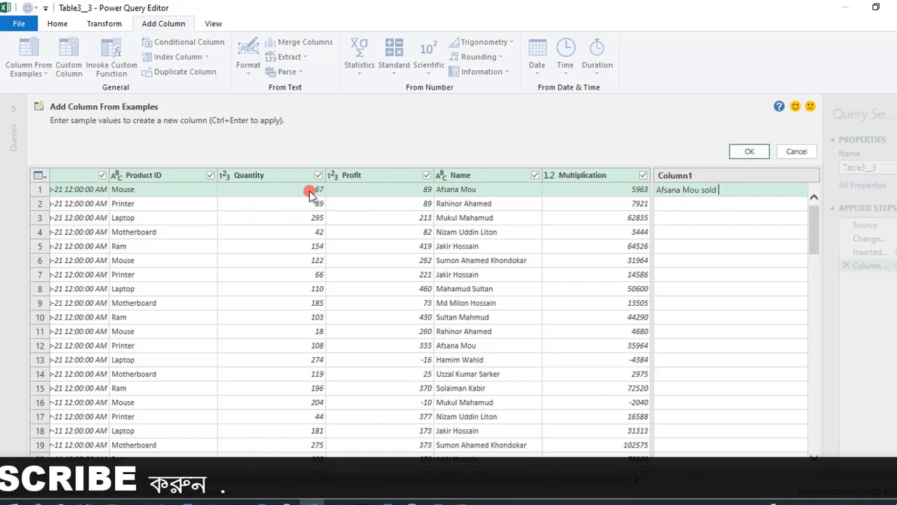
type("6")
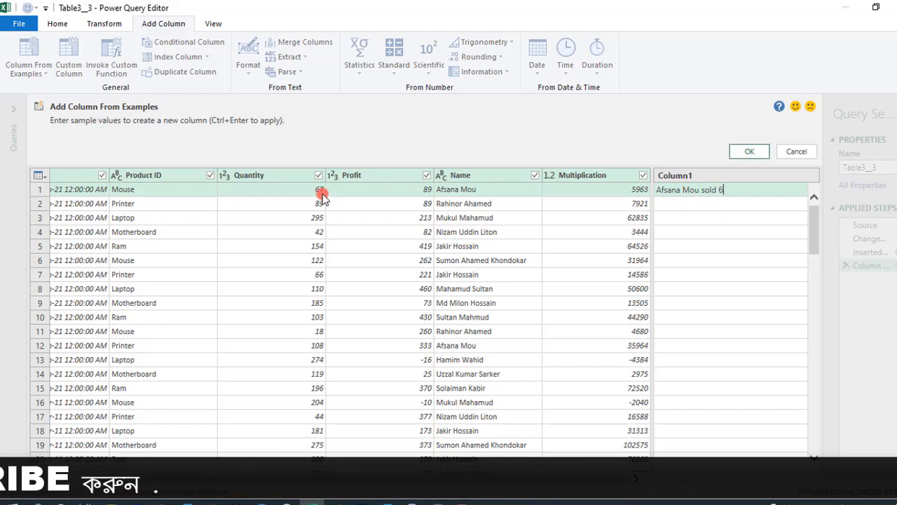
type("7 pcs o")
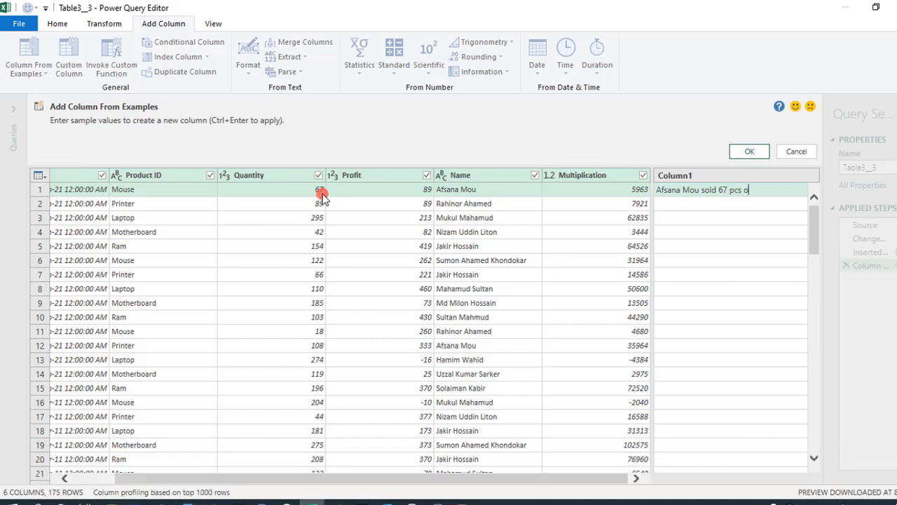
type("f Mouse")
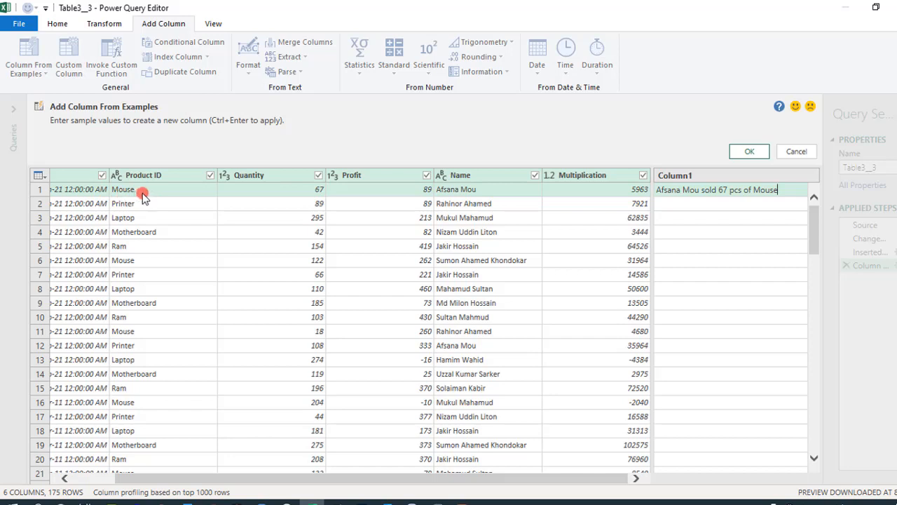
left_click(225, 202)
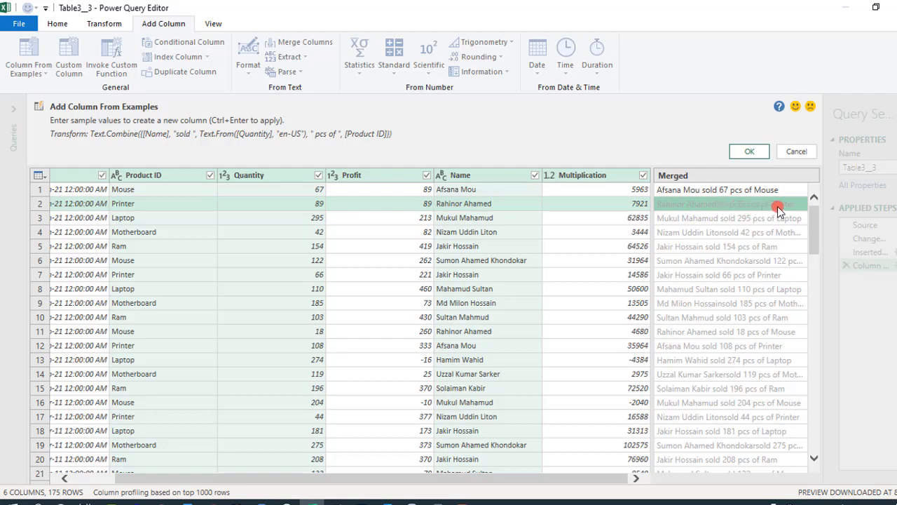
key("ctrl+Return")
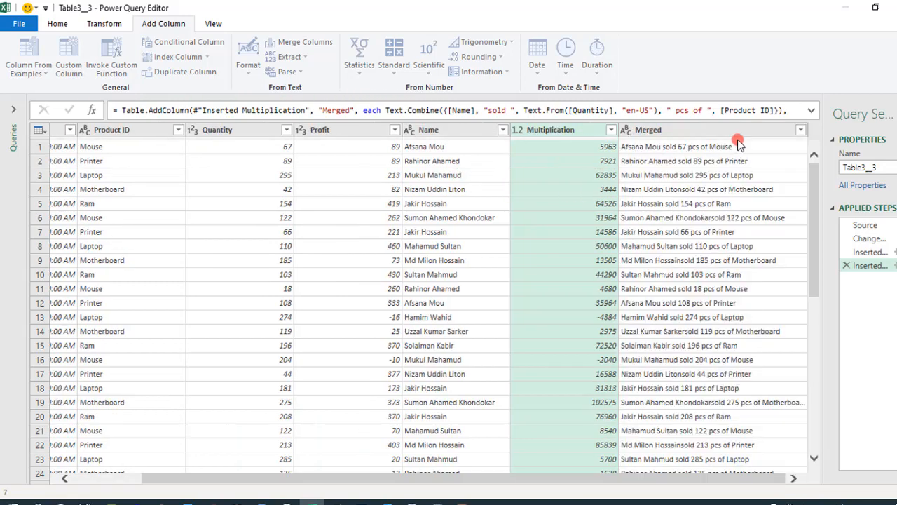
left_click(736, 131)
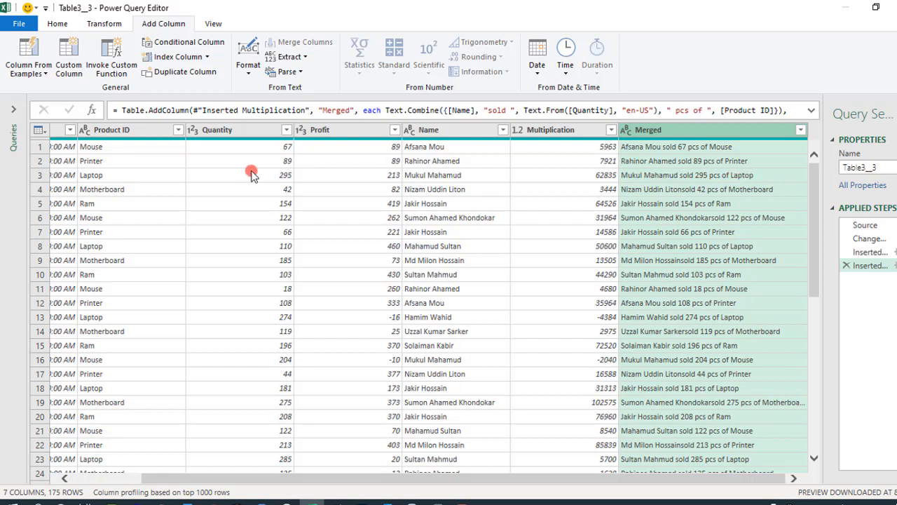
left_click(429, 132)
left_click(251, 135)
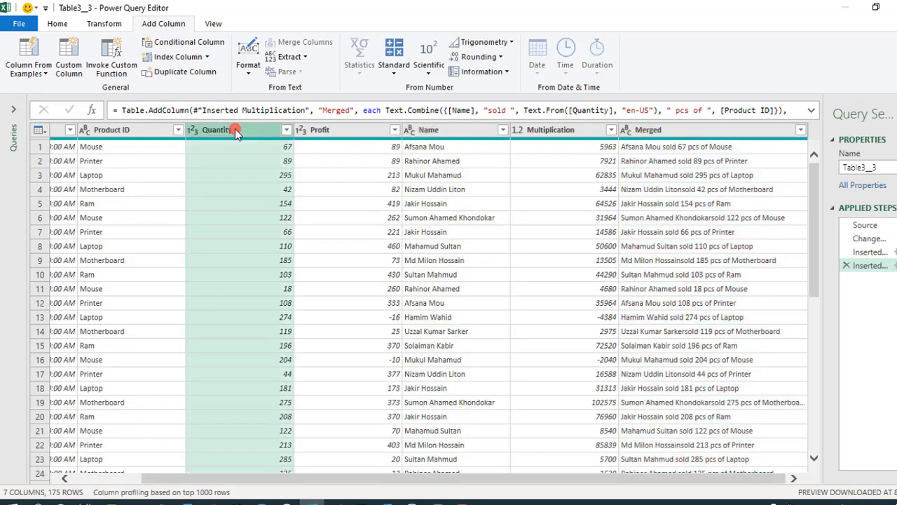
left_click(141, 135)
left_click(223, 133)
left_click(652, 130)
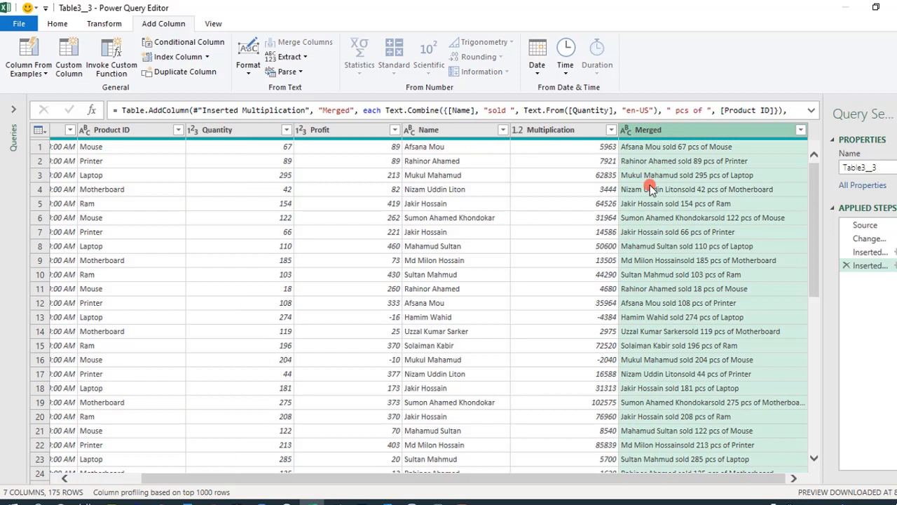